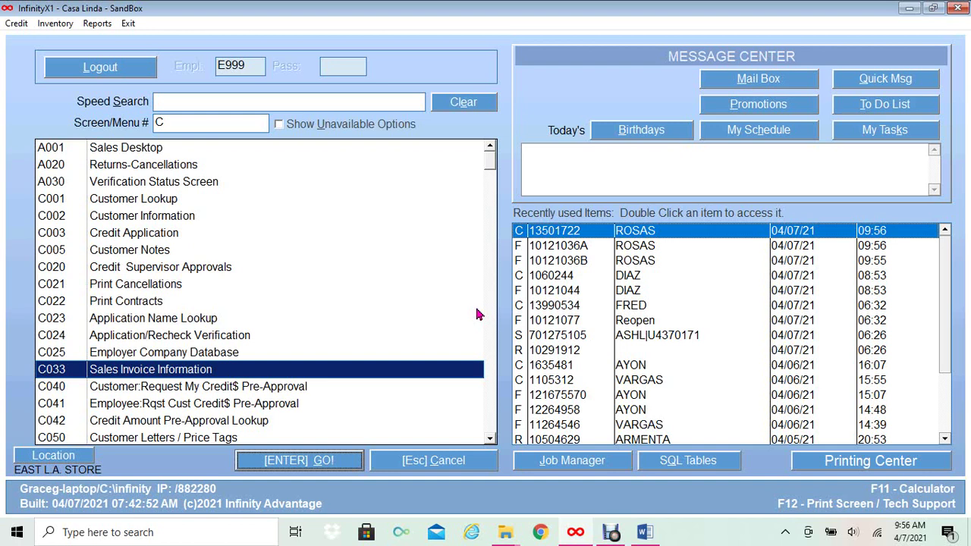
Step: Launch C033 Sales Invoice Information from the main menu to reach the Invoice Copy Inquiry
{"action": "left_click", "coordinate": [300, 462]}
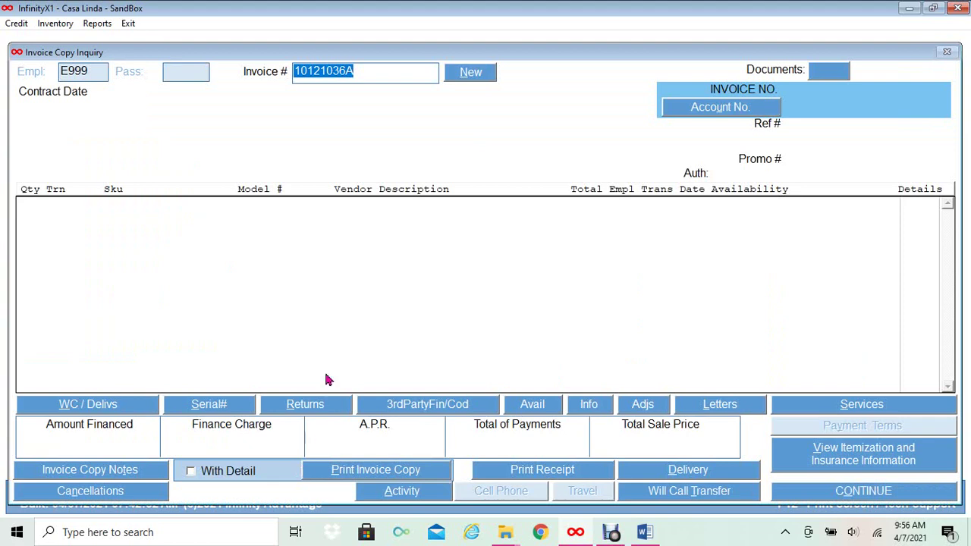
Step: Load invoice 10121036A and review its 1219.87 King sale line item
{"action": "left_click", "coordinate": [360, 82]}
{"action": "key", "text": "Return"}
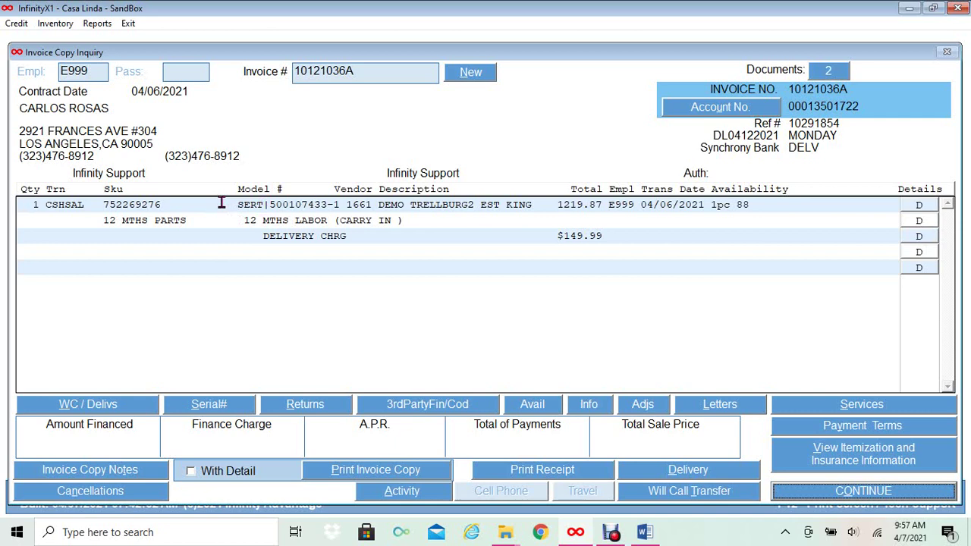
{"action": "left_click_drag", "start_coordinate": [230, 204], "coordinate": [378, 204]}
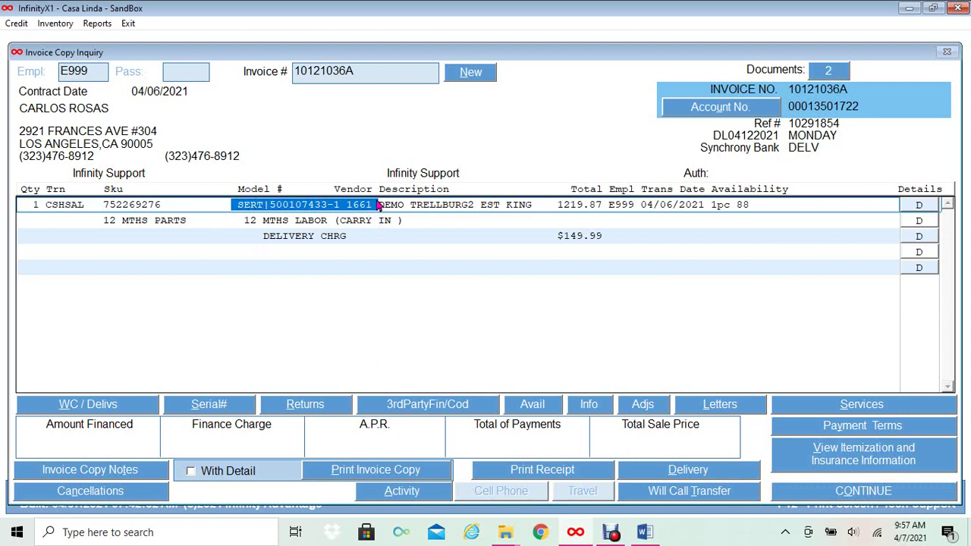
Step: Replace the invoice number with 10121036B and load that invoice's $579.12 sale details
{"action": "left_click", "coordinate": [470, 72]}
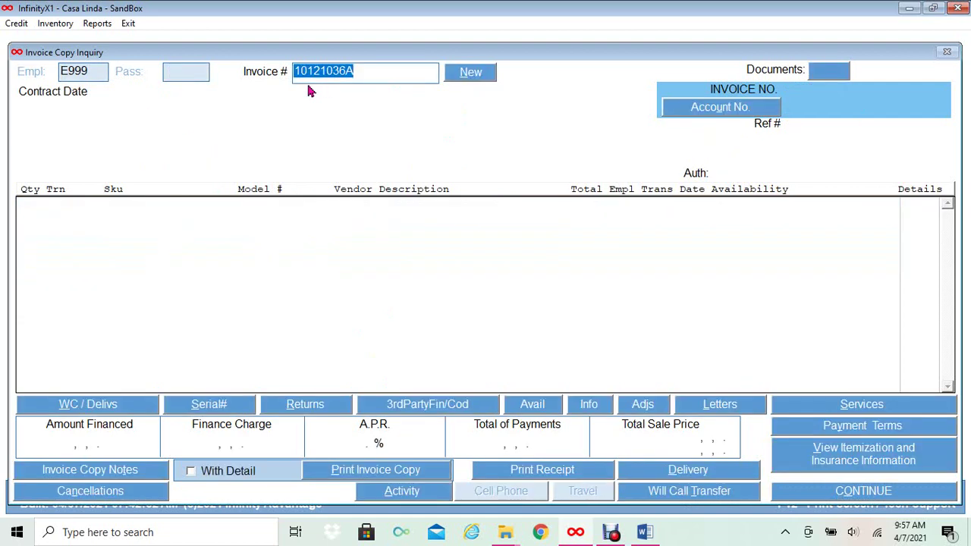
{"action": "key", "text": "BackSpace"}
{"action": "type", "text": "10121036B"}
{"action": "key", "text": "Return"}
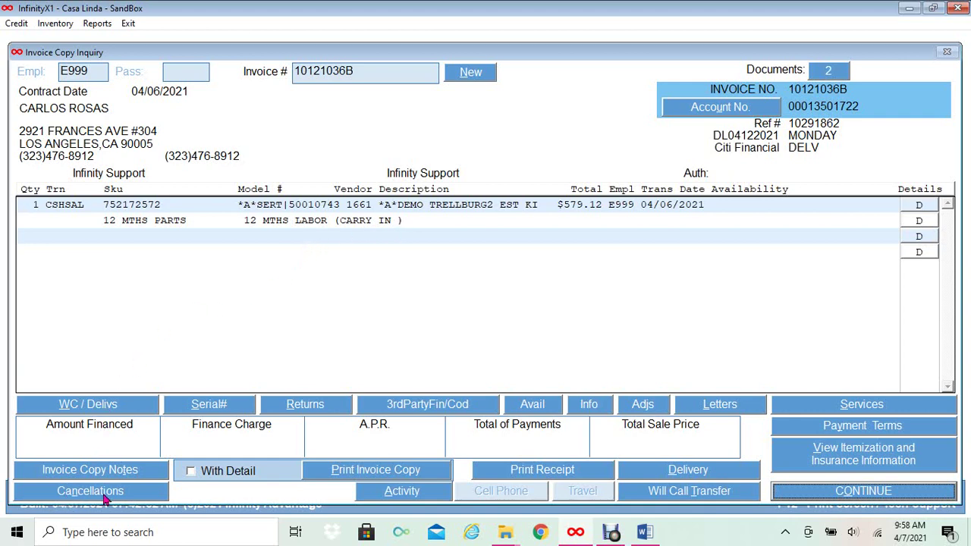
{"action": "left_click", "coordinate": [98, 493]}
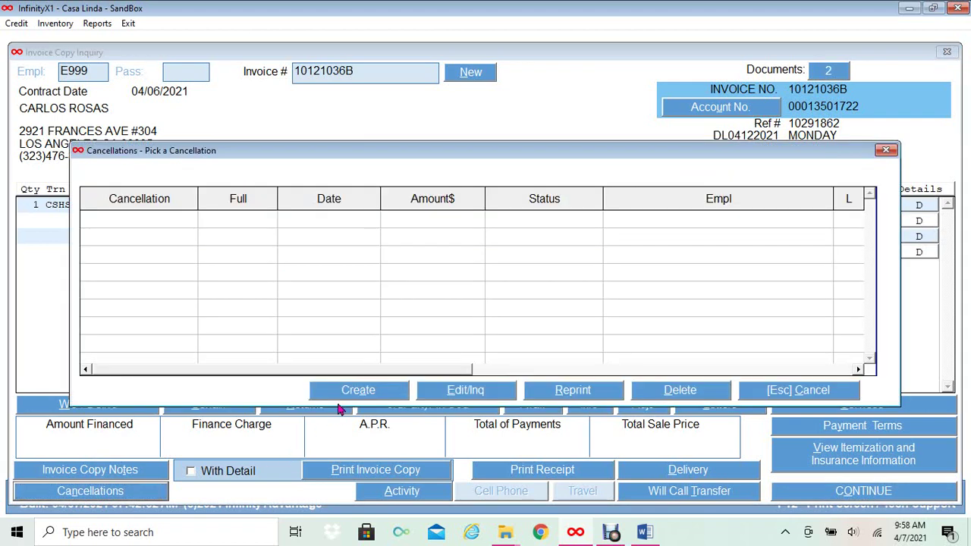
{"action": "left_click", "coordinate": [357, 391]}
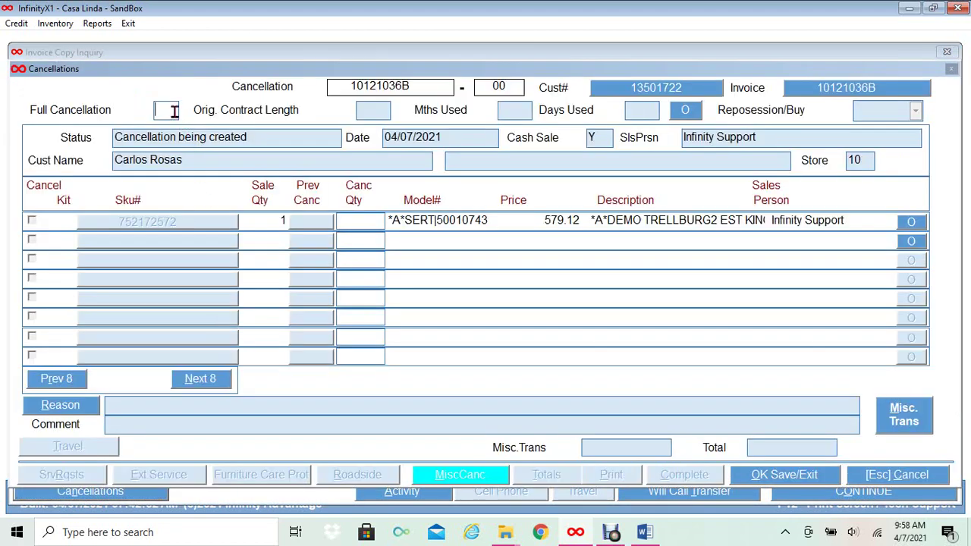
{"action": "type", "text": "Y"}
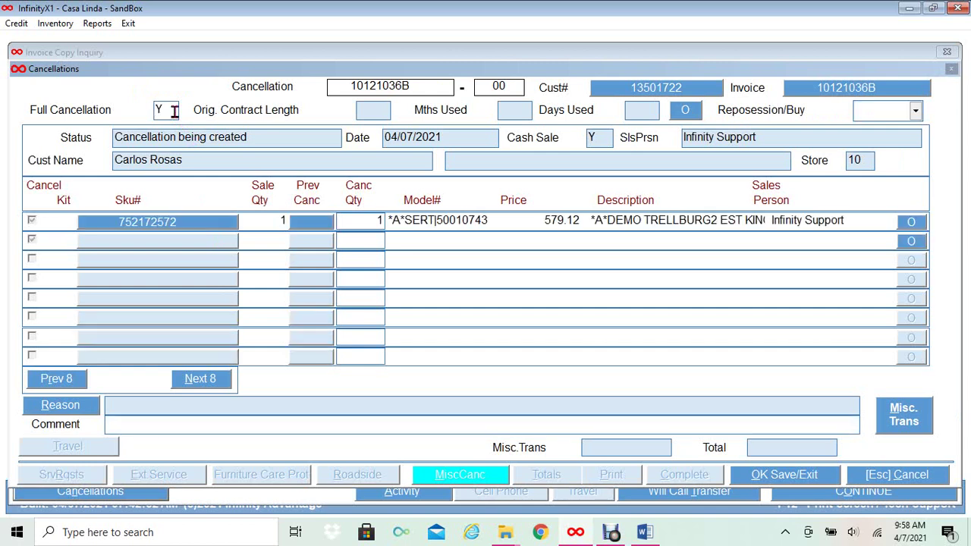
{"action": "left_click", "coordinate": [46, 411]}
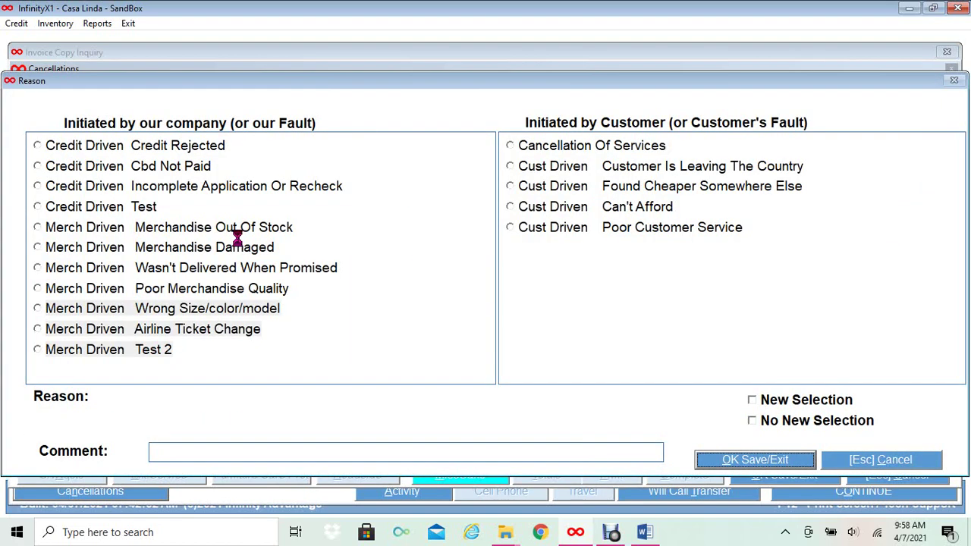
Step: Pick Merchandise Out Of Stock as a new selection, comment 'merch out of stock', and save
{"action": "left_click", "coordinate": [175, 233]}
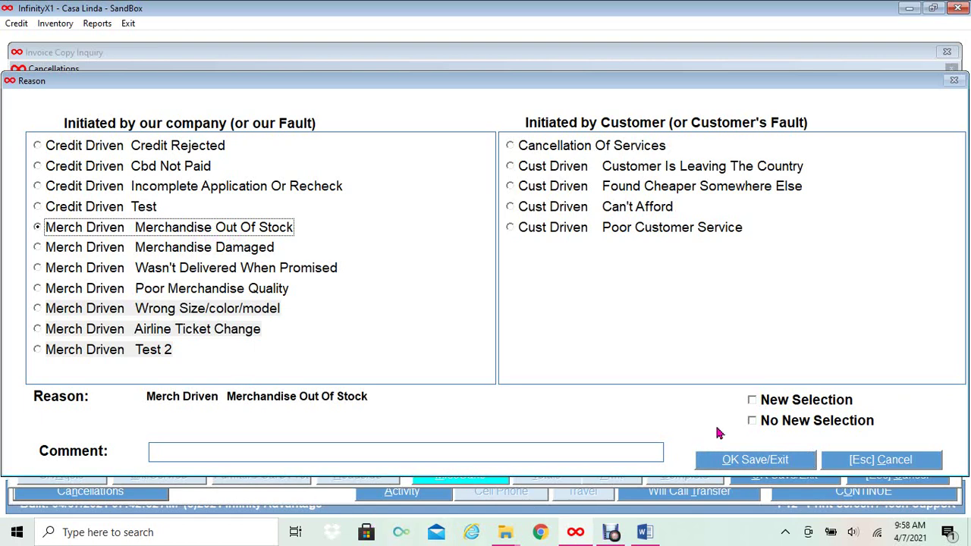
{"action": "left_click", "coordinate": [753, 401]}
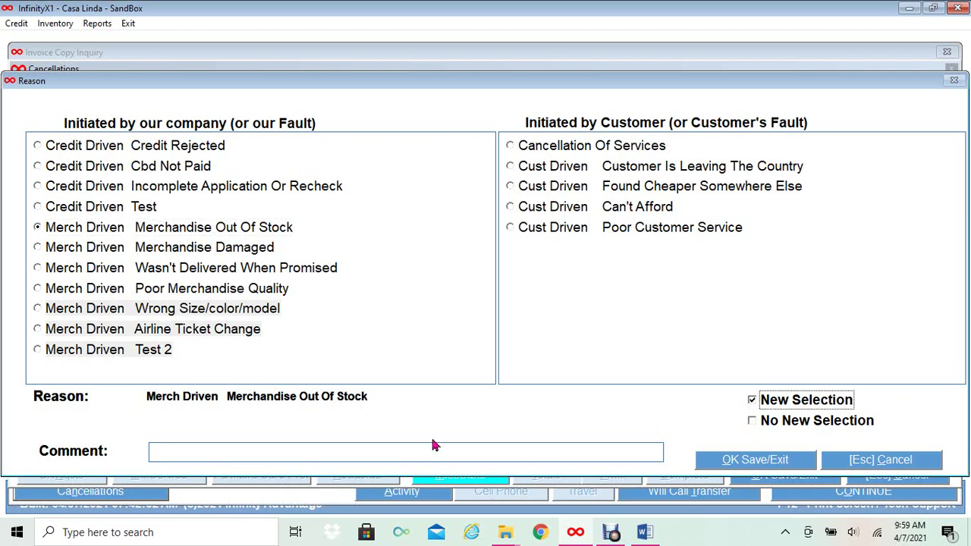
{"action": "left_click", "coordinate": [243, 454]}
{"action": "type", "text": "merch out of "}
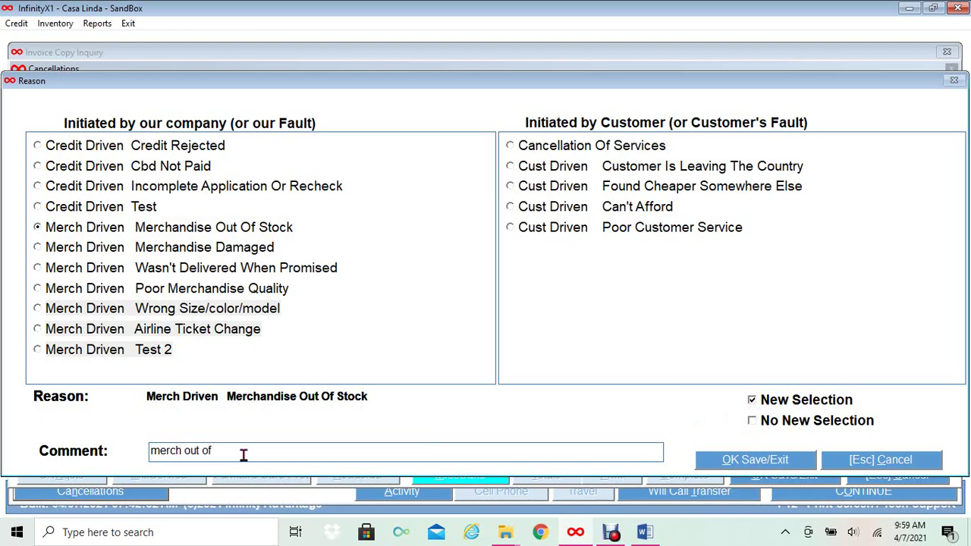
{"action": "type", "text": "stock"}
{"action": "left_click", "coordinate": [732, 464]}
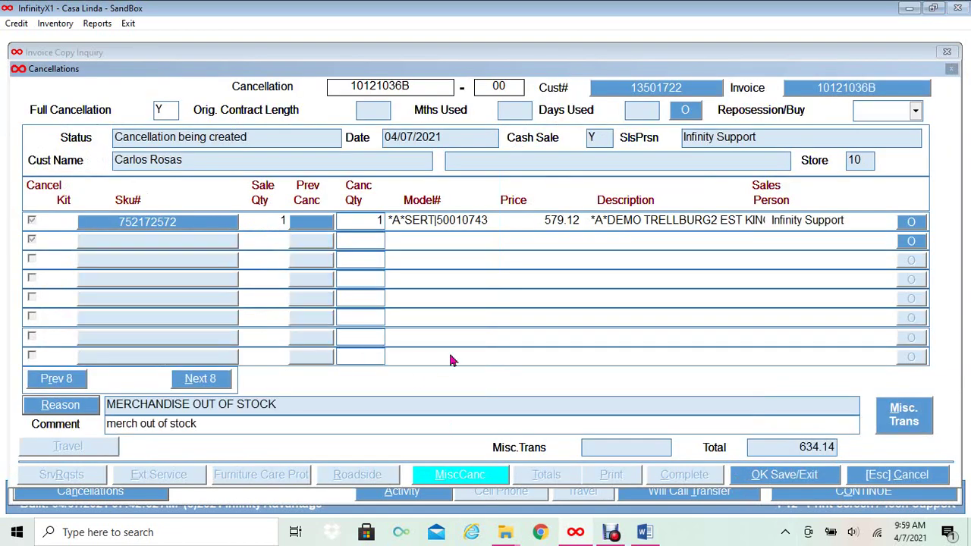
Step: Accept the miscellaneous amounts unchanged and confirm the 634.14 totals to create the cancellation
{"action": "key", "text": "Return"}
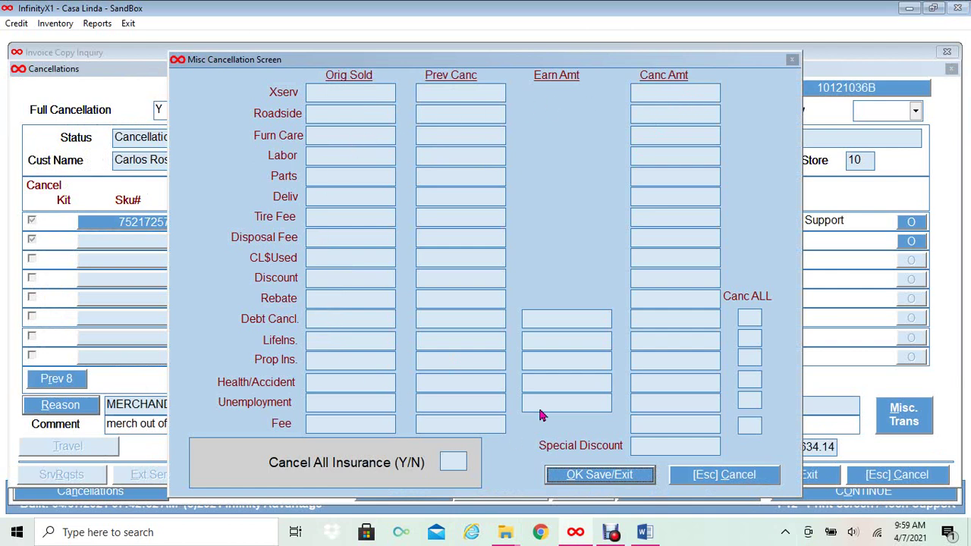
{"action": "left_click", "coordinate": [577, 475]}
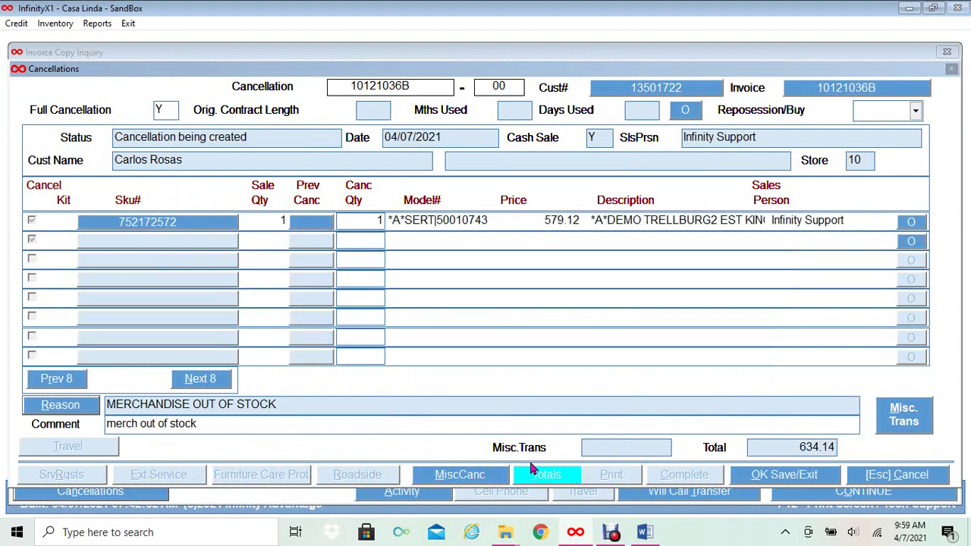
{"action": "left_click", "coordinate": [533, 470]}
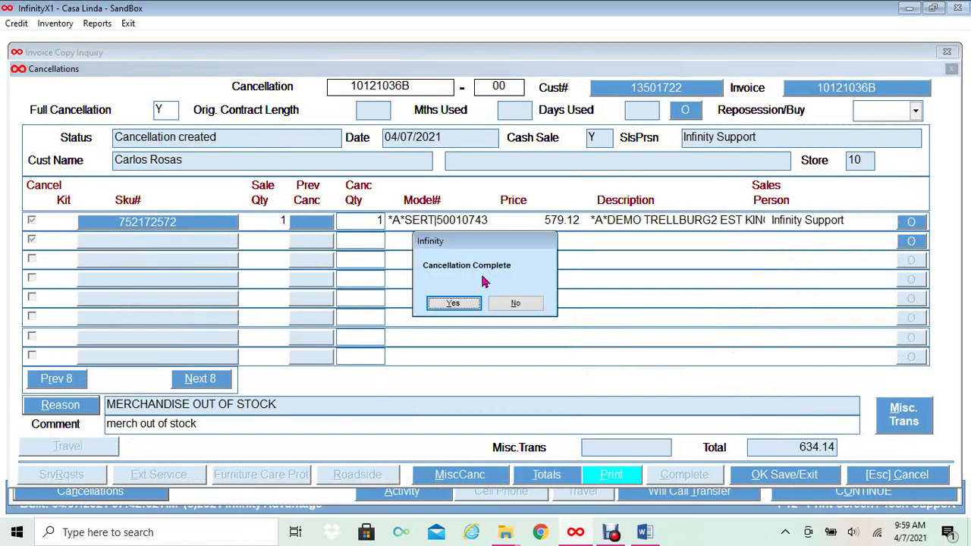
Step: Acknowledge the completed cancellation, print it, and close it so it shows PRINTED
{"action": "left_click", "coordinate": [455, 306]}
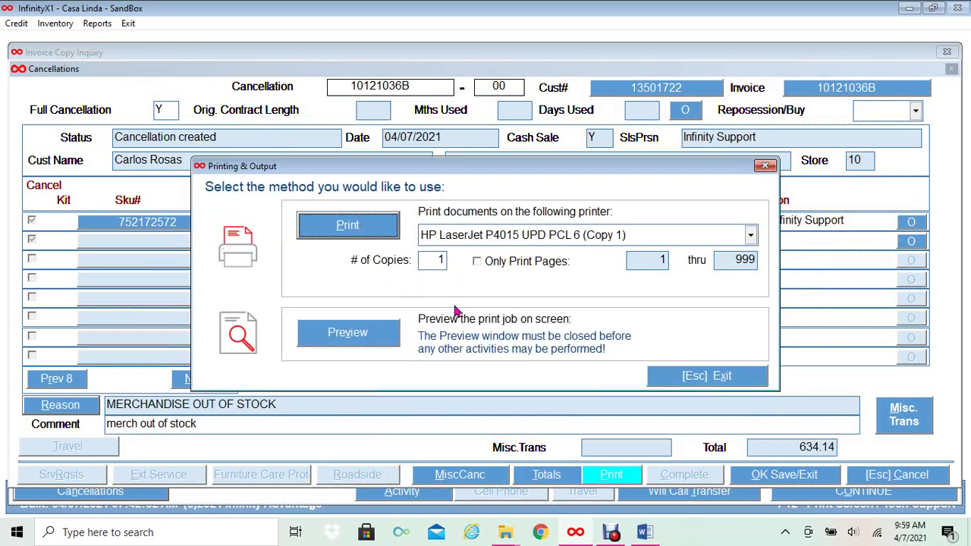
{"action": "left_click", "coordinate": [338, 235]}
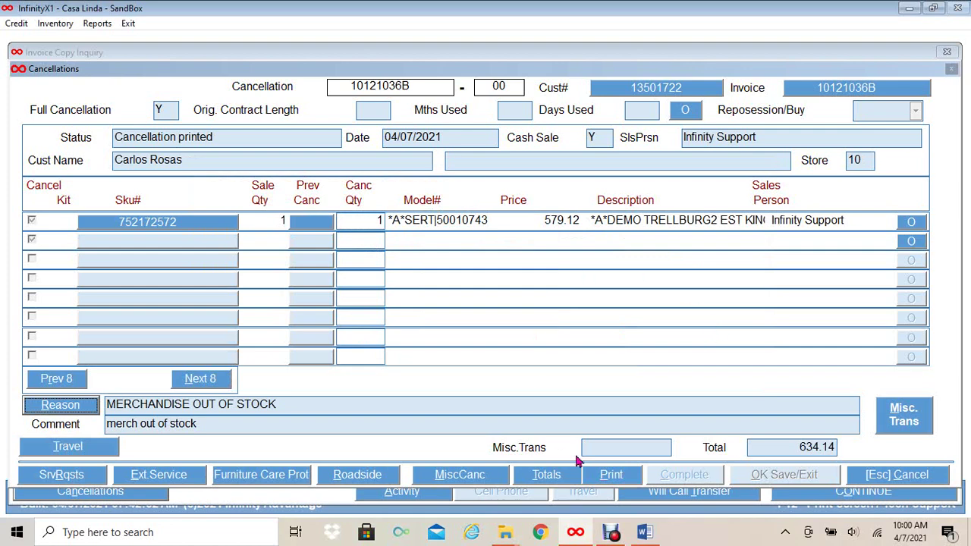
{"action": "left_click", "coordinate": [899, 481]}
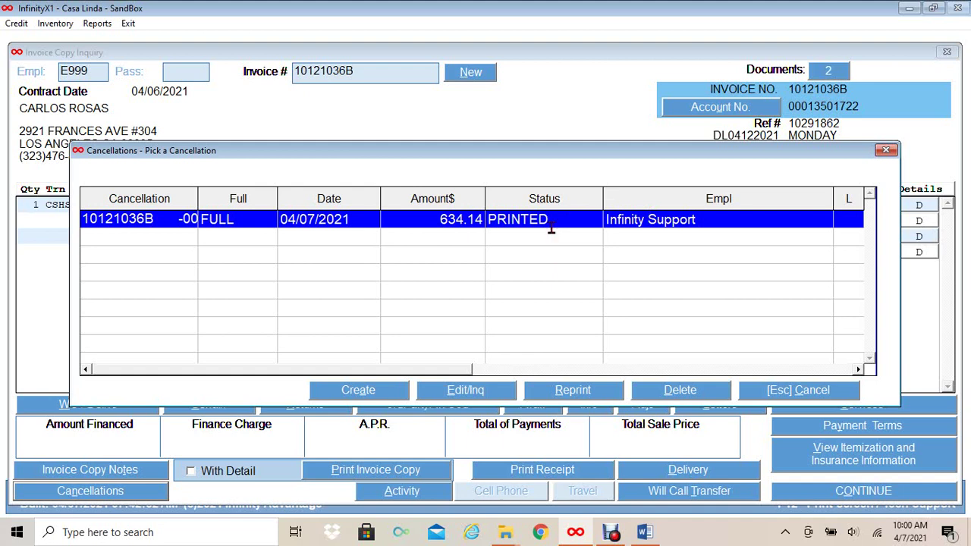
Step: Leave the 10121036B cancellation list and load invoice 10121036A instead
{"action": "left_click", "coordinate": [785, 399]}
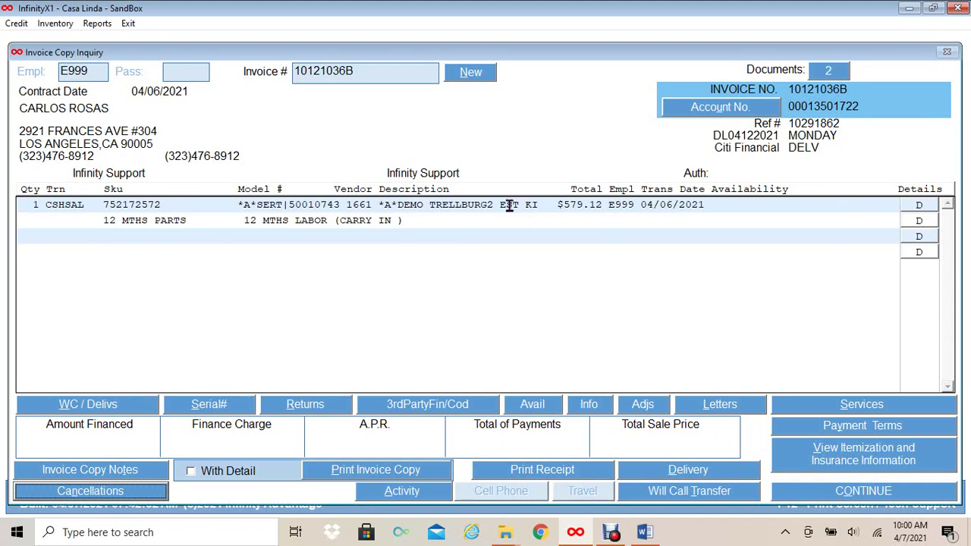
{"action": "left_click", "coordinate": [475, 79]}
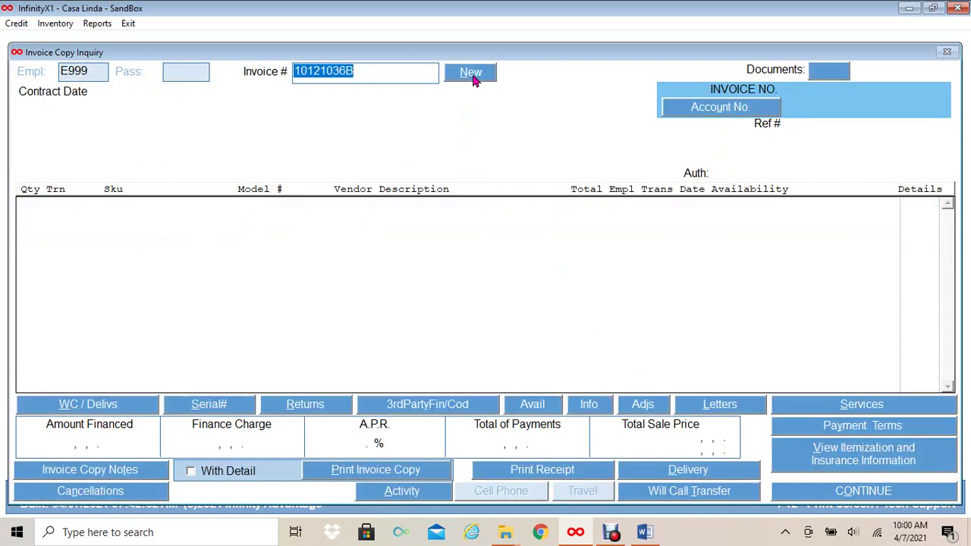
{"action": "key", "text": "BackSpace"}
{"action": "type", "text": "1"}
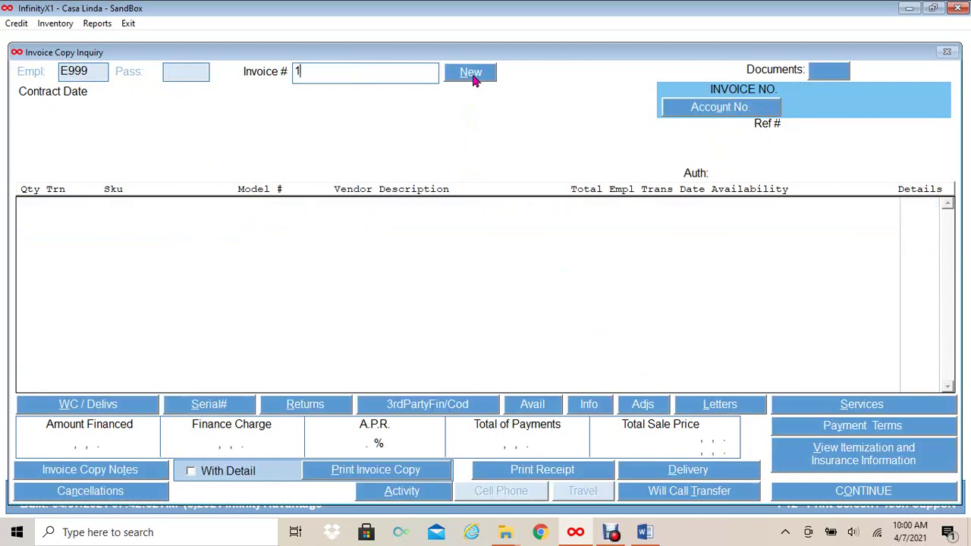
{"action": "type", "text": "0121036A"}
{"action": "key", "text": "Return"}
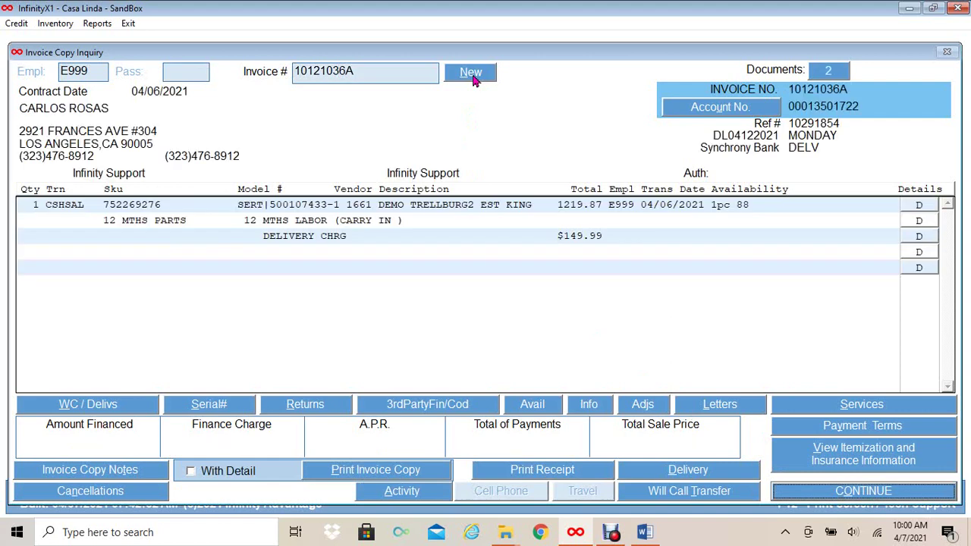
{"action": "left_click", "coordinate": [113, 493]}
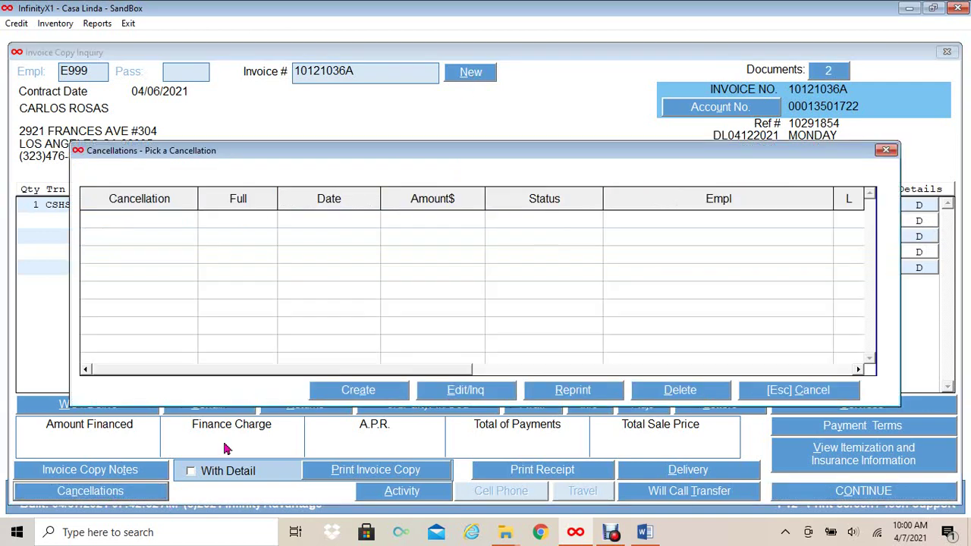
{"action": "left_click", "coordinate": [351, 392]}
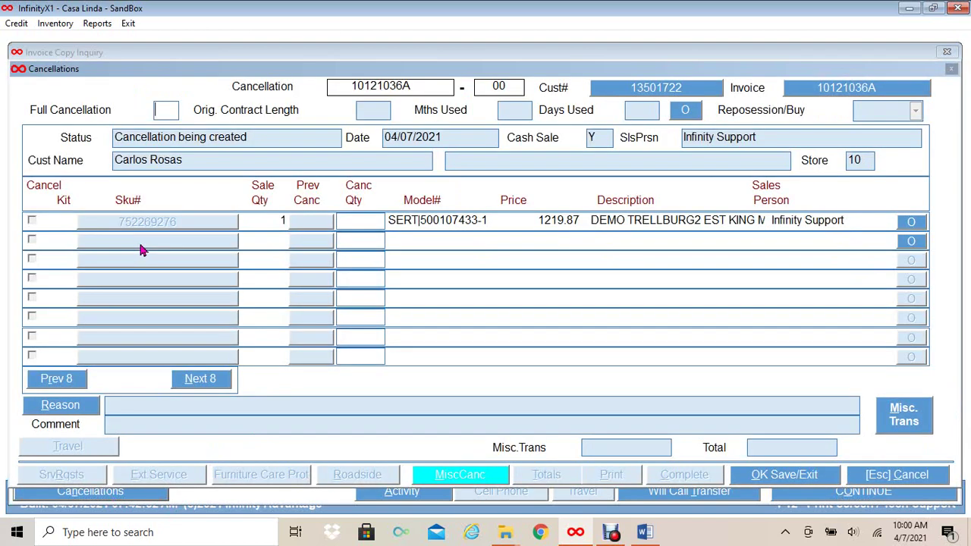
{"action": "type", "text": "Y"}
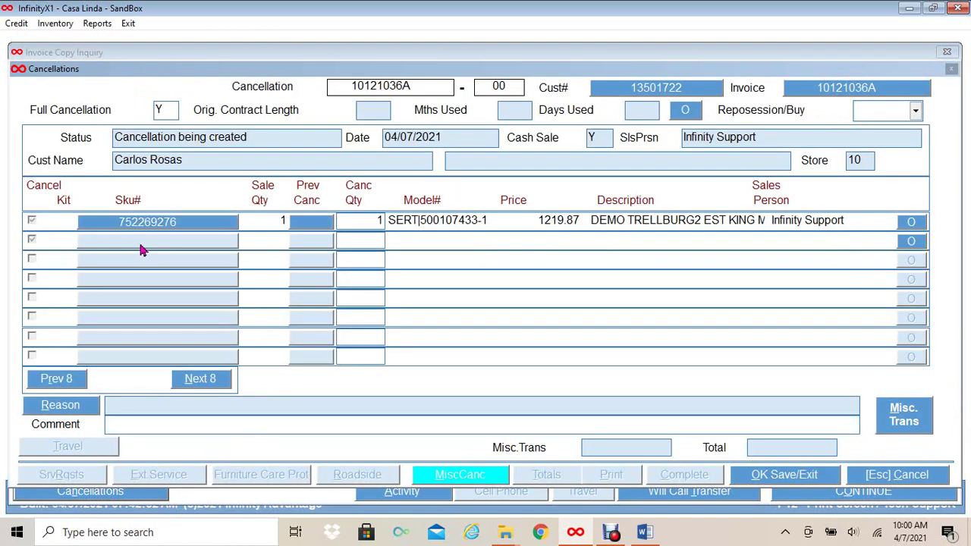
{"action": "left_click", "coordinate": [60, 411]}
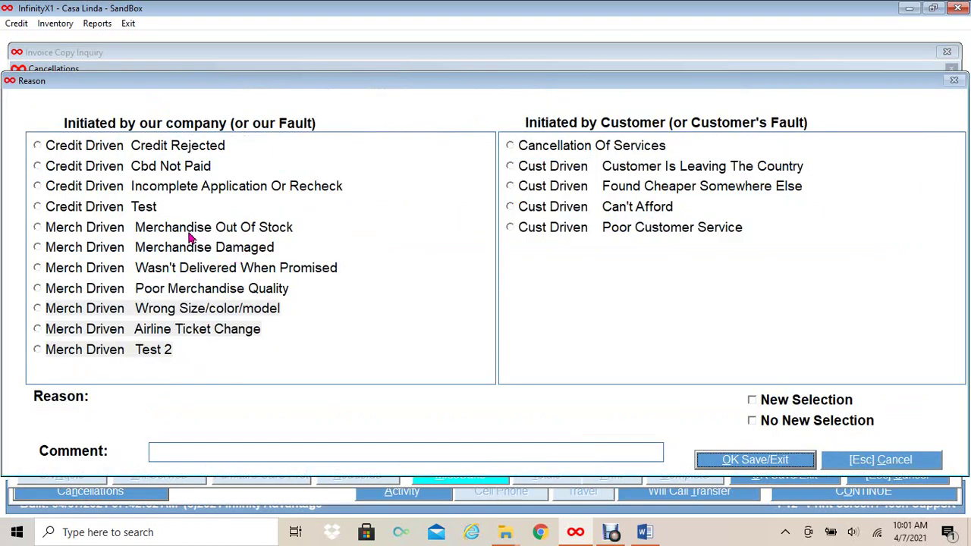
Step: Pick Merchandise Out Of Stock as a new selection, comment 'merch out of stock', and save
{"action": "left_click", "coordinate": [64, 231]}
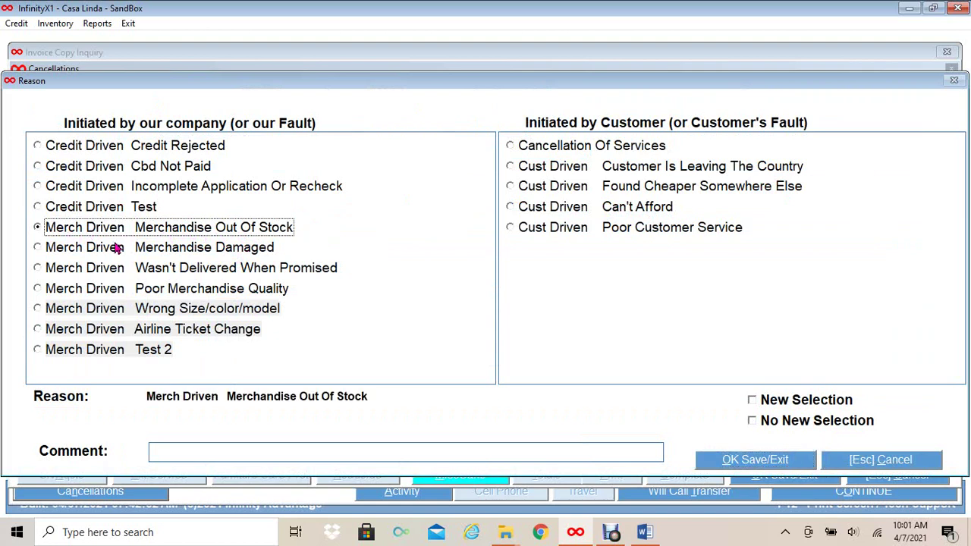
{"action": "left_click", "coordinate": [753, 401]}
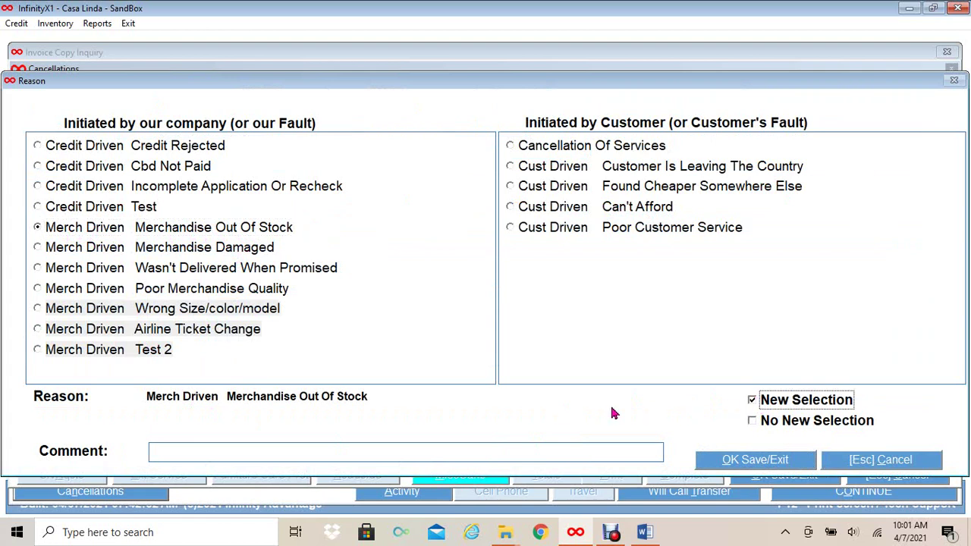
{"action": "left_click", "coordinate": [230, 450]}
{"action": "type", "text": "merch o"}
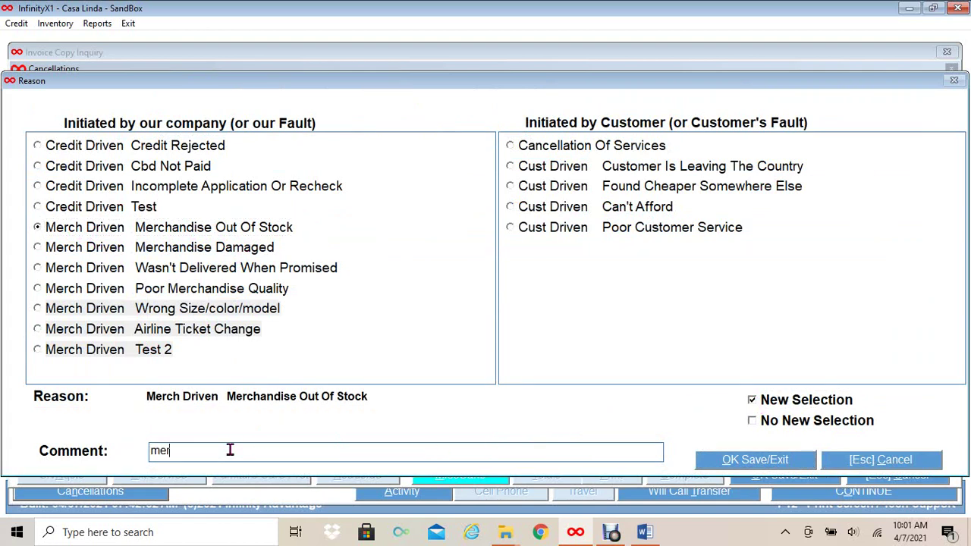
{"action": "type", "text": "ut of stock"}
{"action": "left_click", "coordinate": [720, 463]}
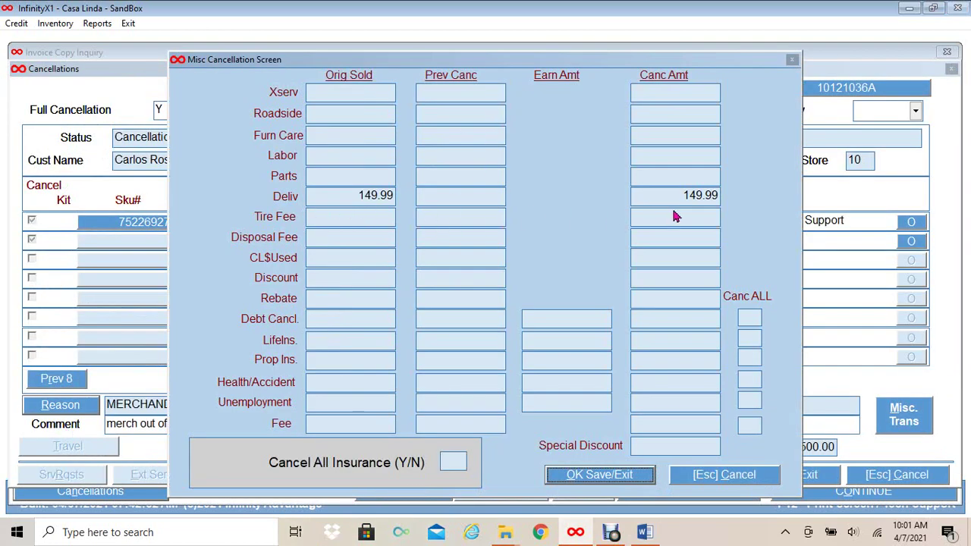
Step: Accept the 149.99 delivery miscellaneous amount and the 1500.00 totals to create the cancellation
{"action": "left_click", "coordinate": [600, 475]}
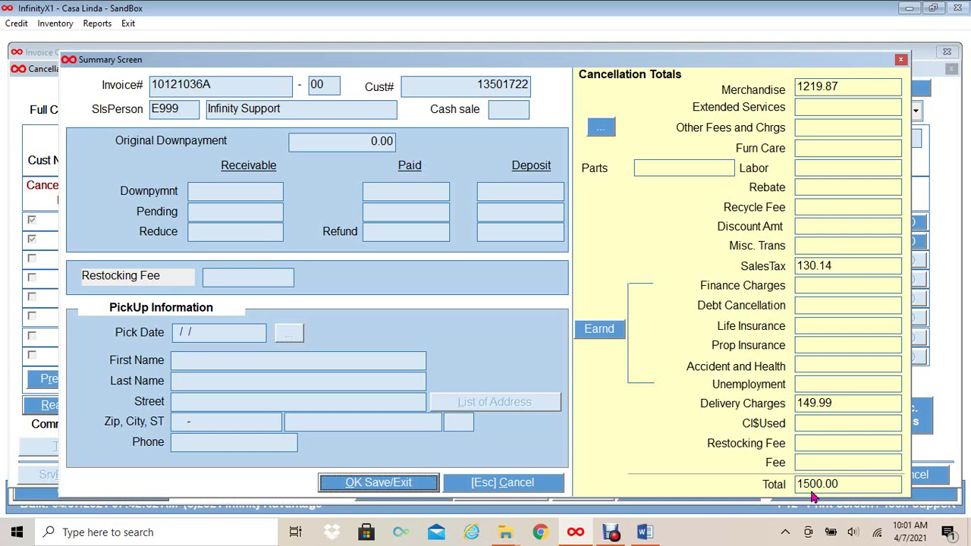
{"action": "left_click", "coordinate": [373, 489]}
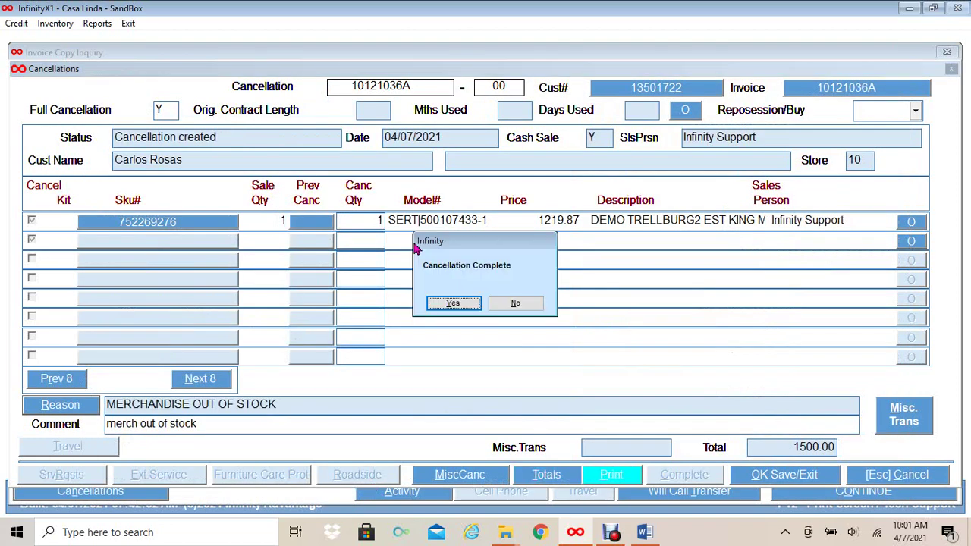
Step: Confirm and print the 1500.00 cancellation for invoice 10121036A, then leave the Cancellations form
{"action": "left_click", "coordinate": [454, 305]}
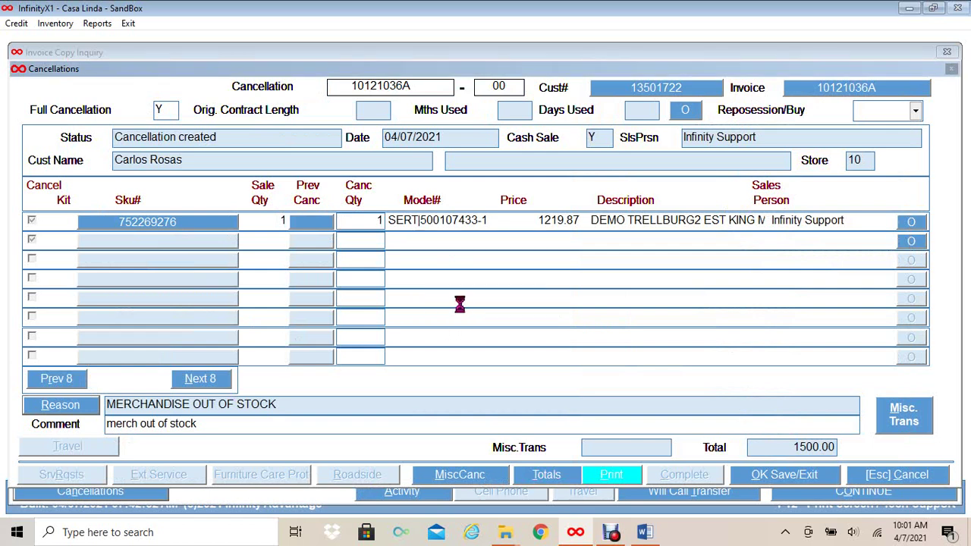
{"action": "left_click", "coordinate": [344, 229]}
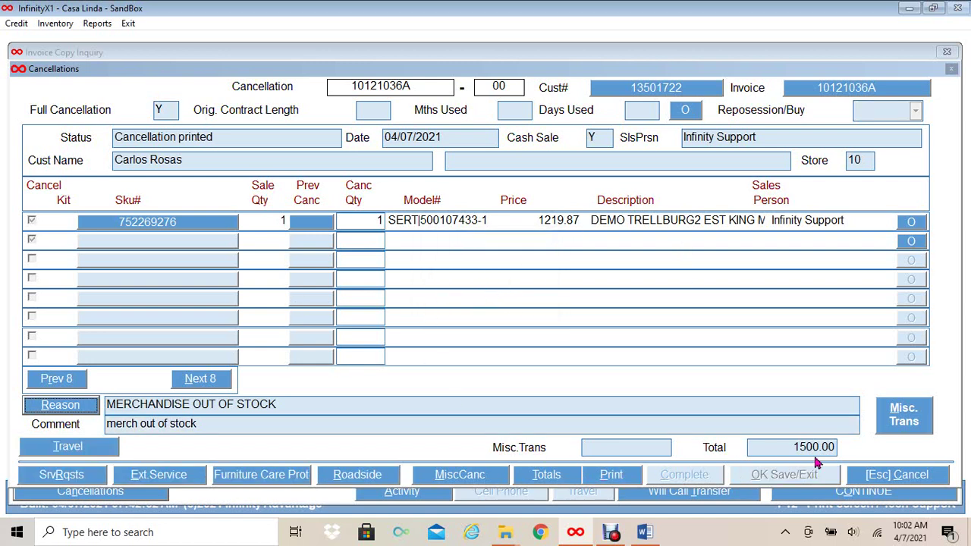
{"action": "left_click", "coordinate": [897, 478]}
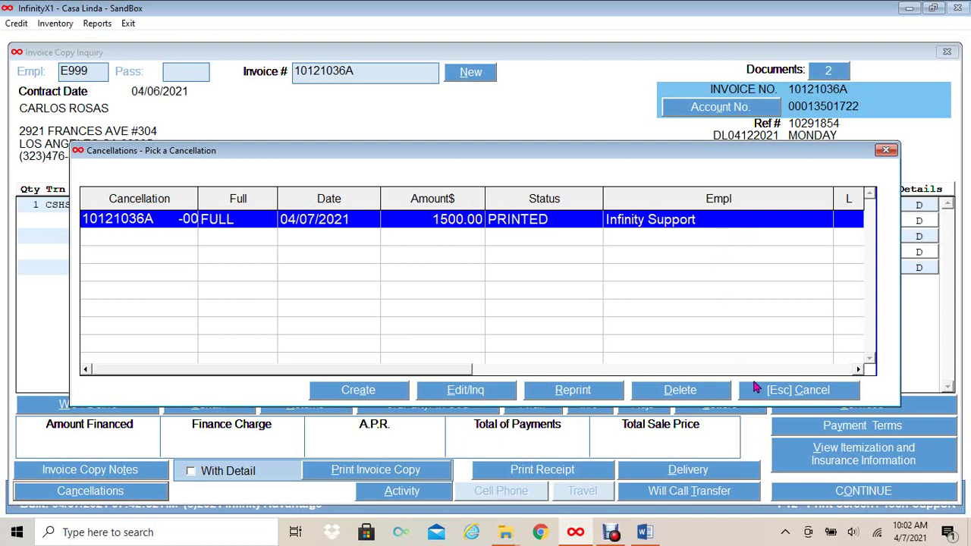
Step: Cancel out of the Pick a Cancellation dialog to return to the Invoice Copy Inquiry
{"action": "left_click", "coordinate": [786, 393]}
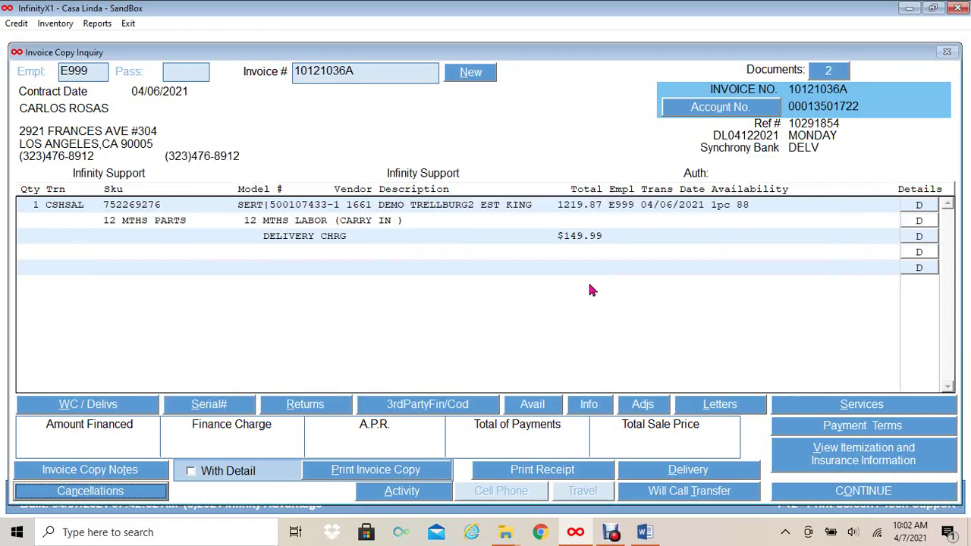